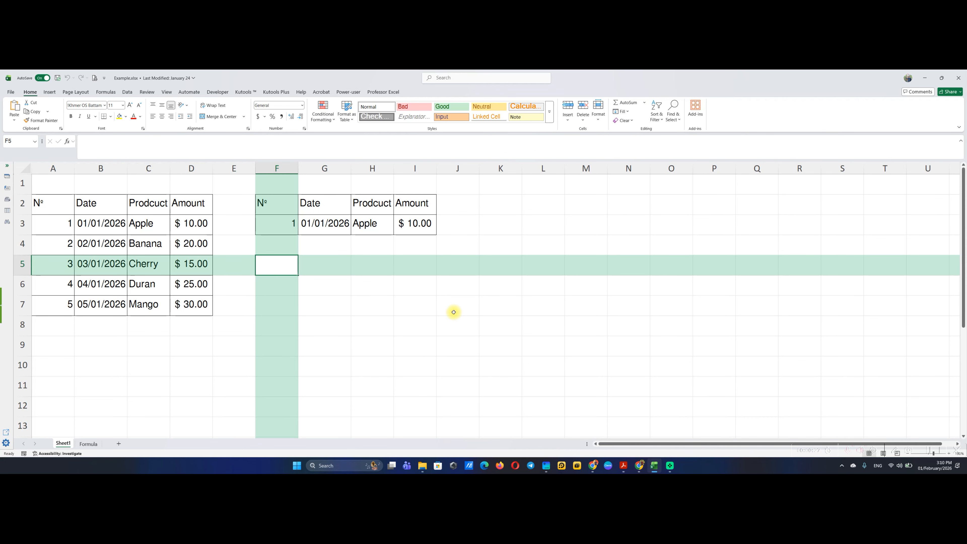
- Examine the DROP syntax on the Formula sheet, and the source table and extracted table on Sheet1
click(91, 444)
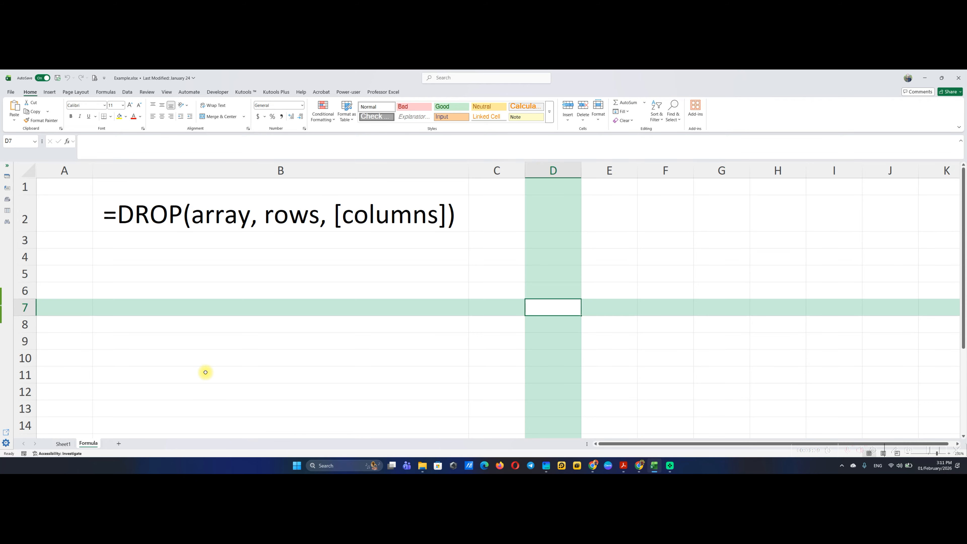
click(64, 444)
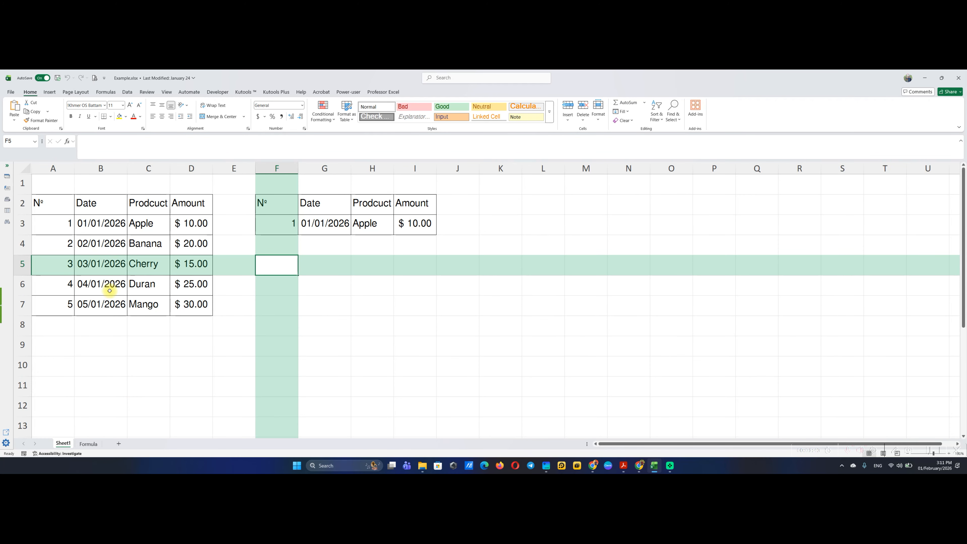
scroll(109, 296, up, 6)
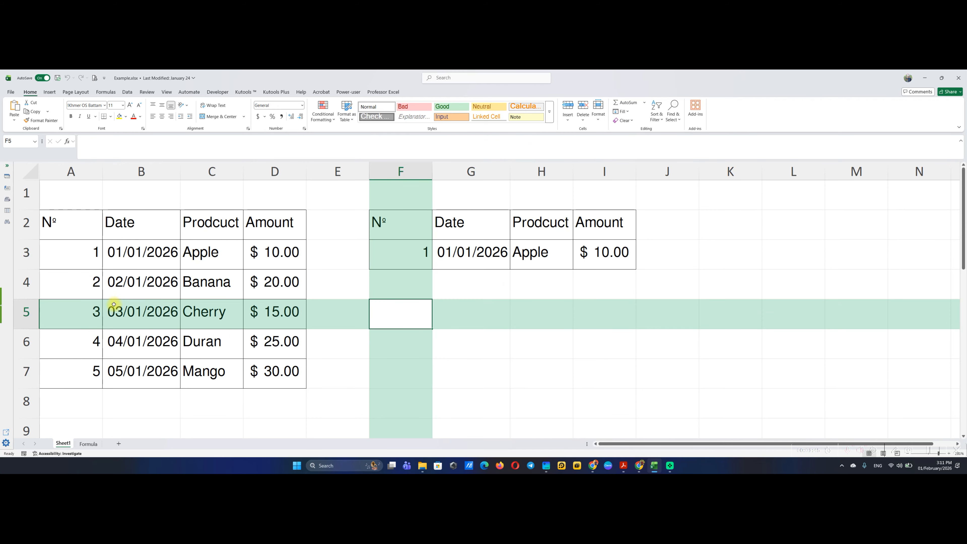
drag(57, 223, 270, 227)
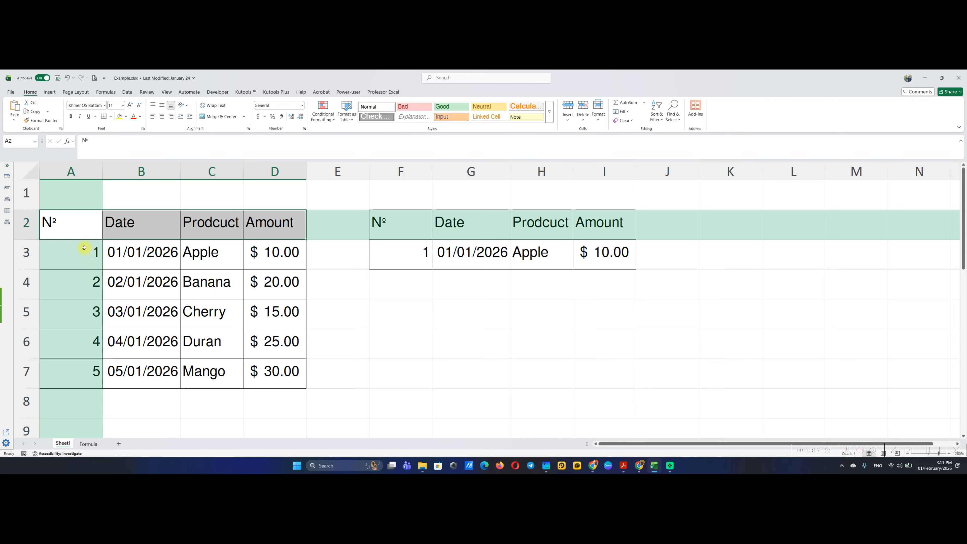
drag(76, 253, 285, 358)
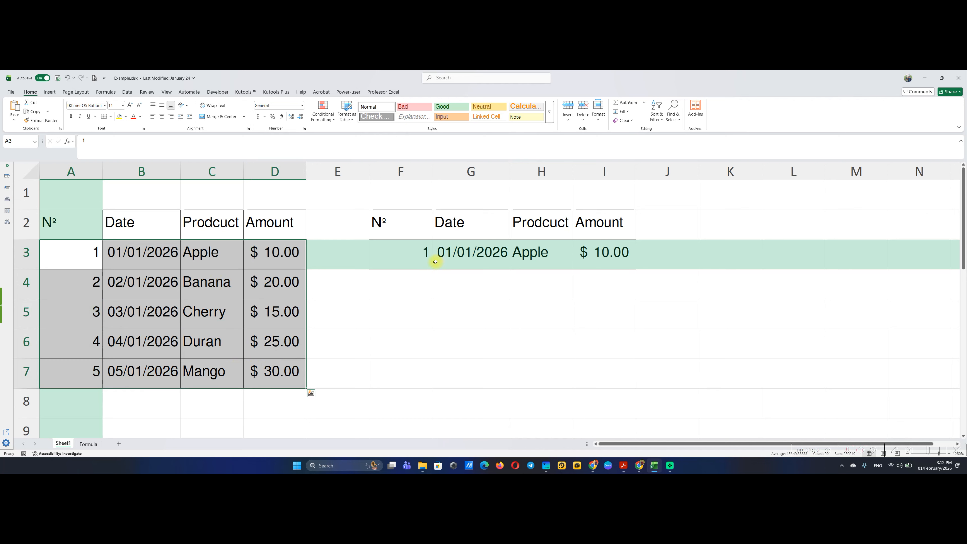
click(412, 261)
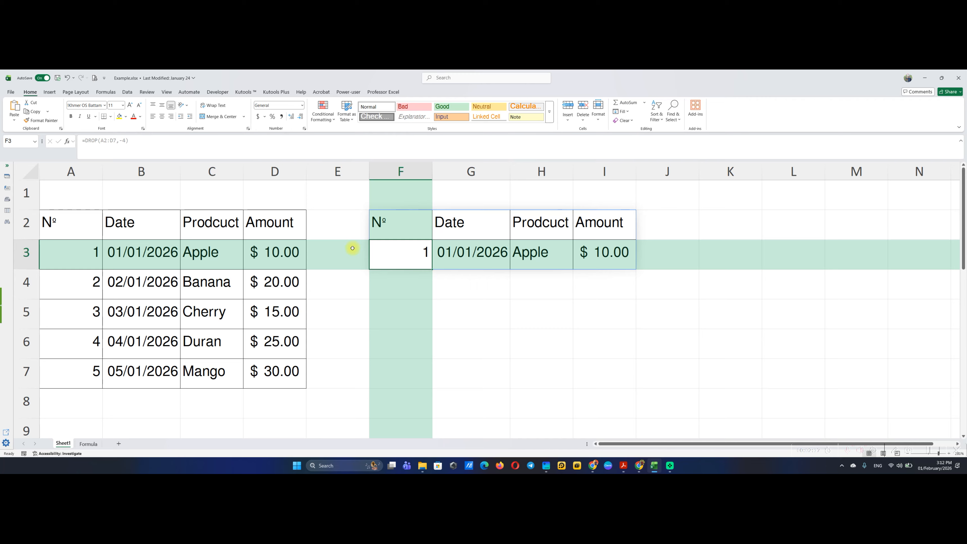
drag(75, 226, 284, 224)
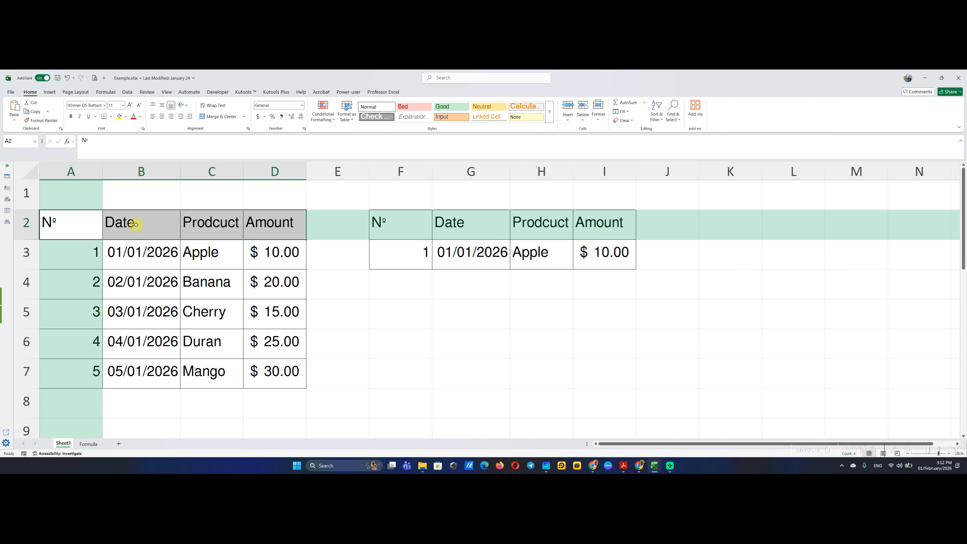
drag(76, 224, 301, 248)
click(434, 286)
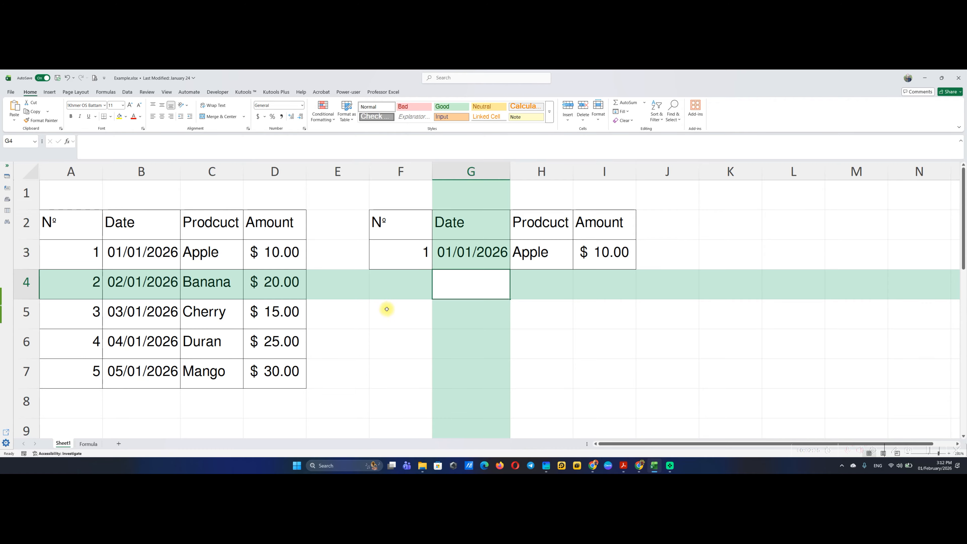
- Inspect the array and rows arguments of the DROP formula in F2, leaving it as it is
double_click(401, 231)
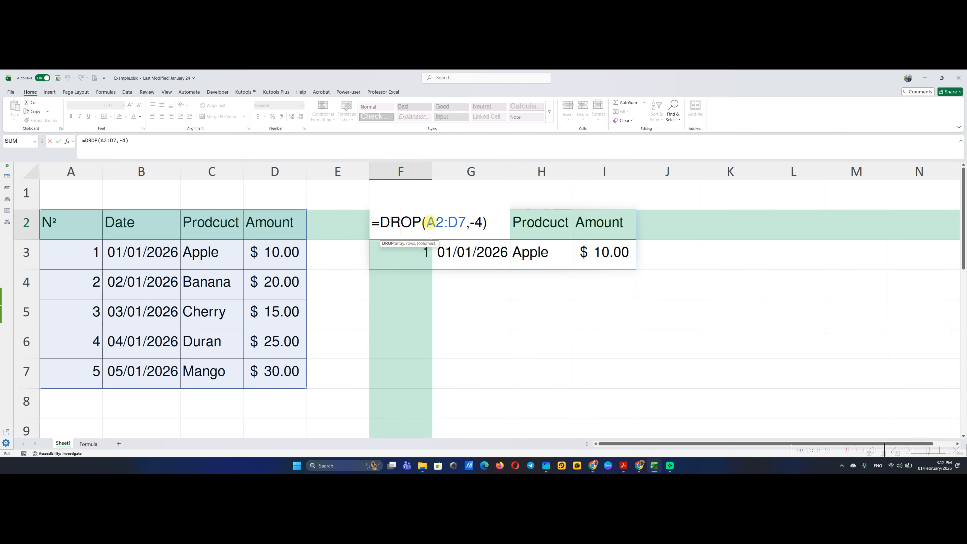
drag(426, 222, 467, 220)
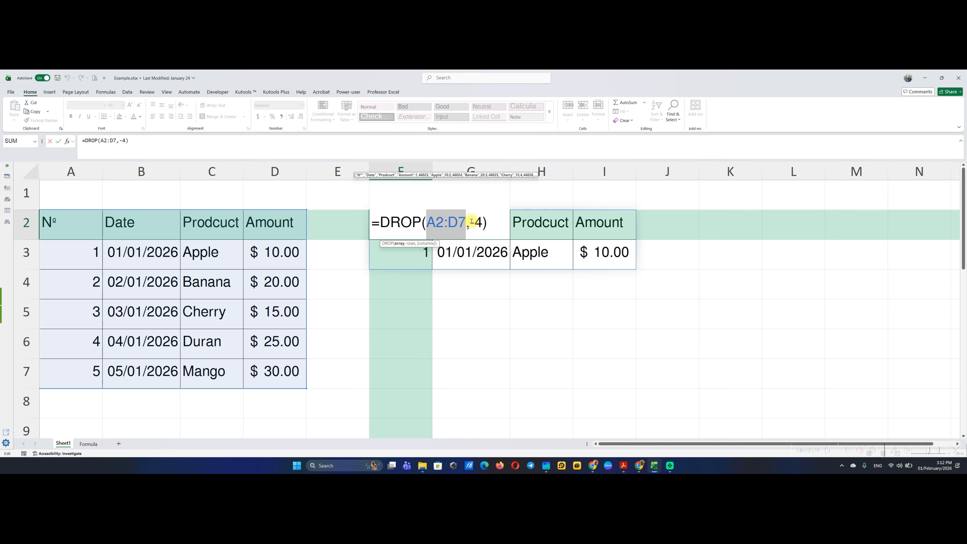
drag(471, 223, 480, 222)
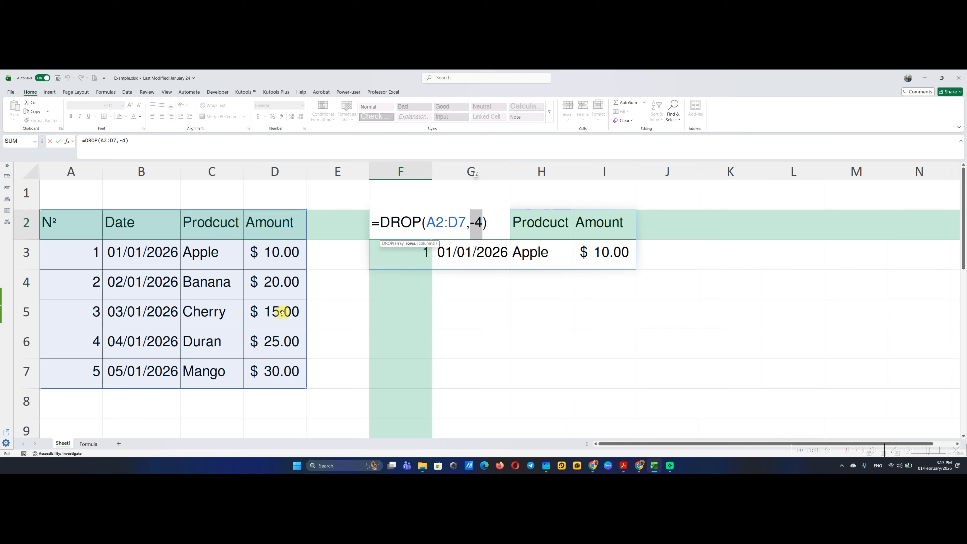
key(Return)
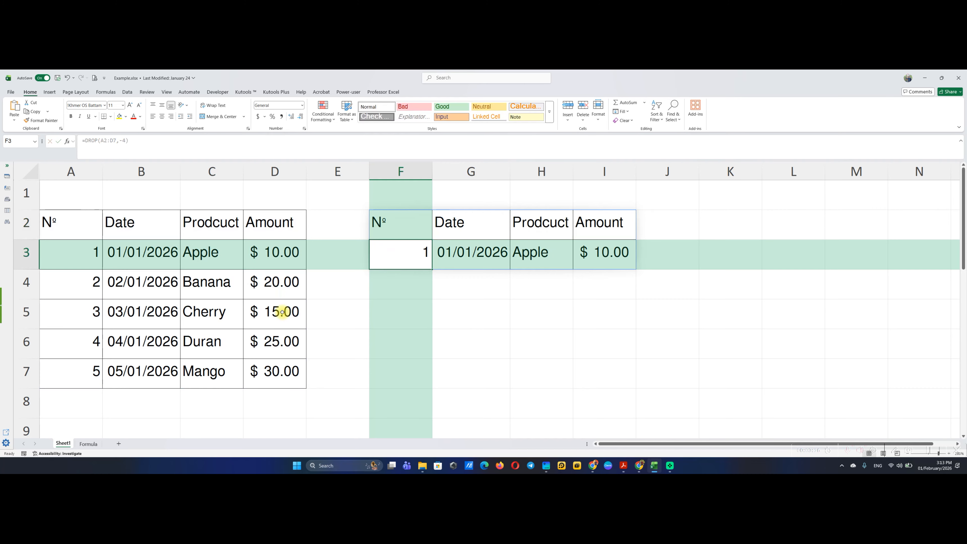
- Enter =DROP(A2:D7,2) in F5 to drop the first two rows of the source table
click(412, 324)
text(=)
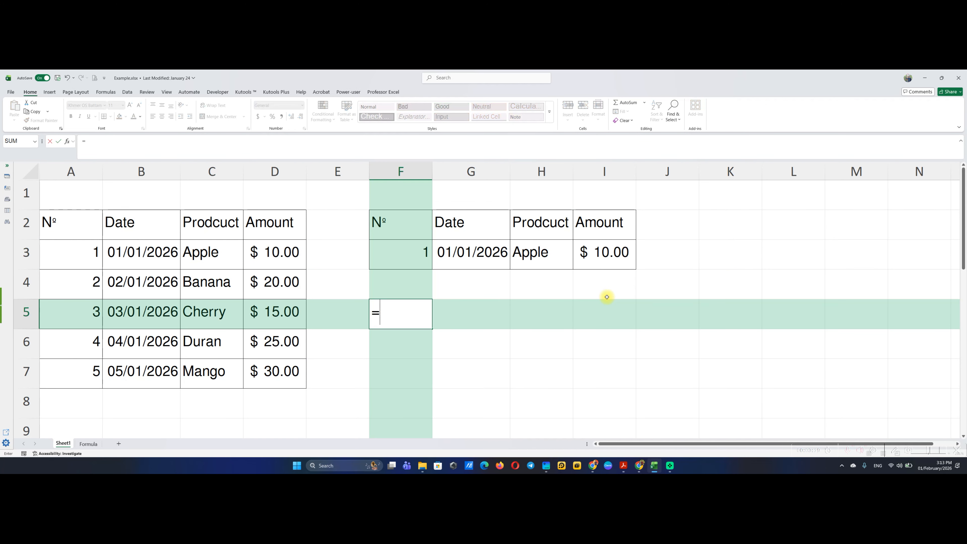
text(dro)
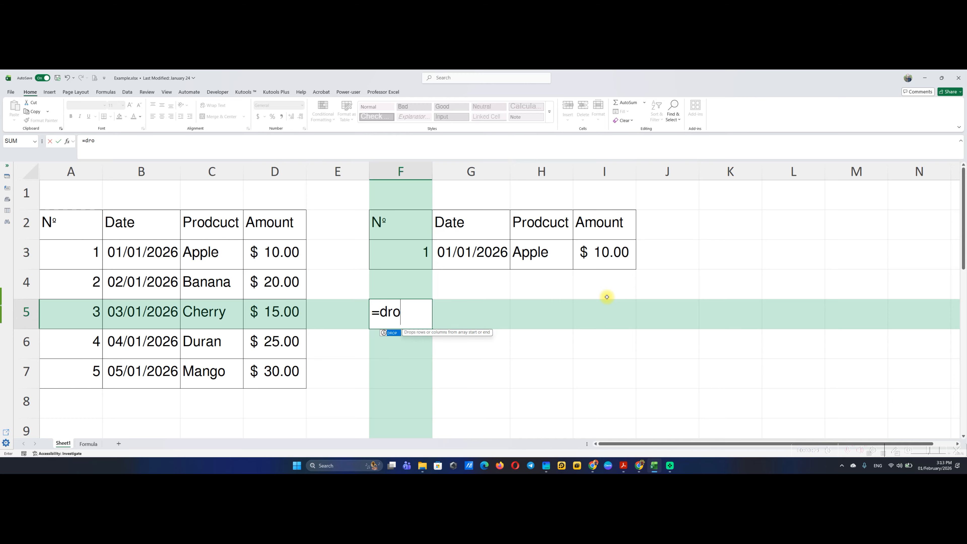
key(Tab)
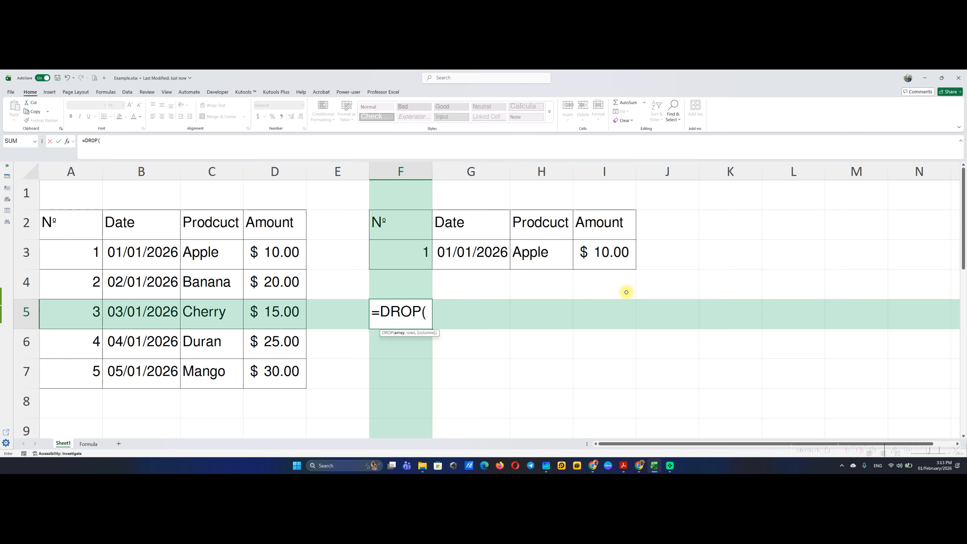
click(78, 228)
drag(79, 227, 276, 371)
text(,-4)
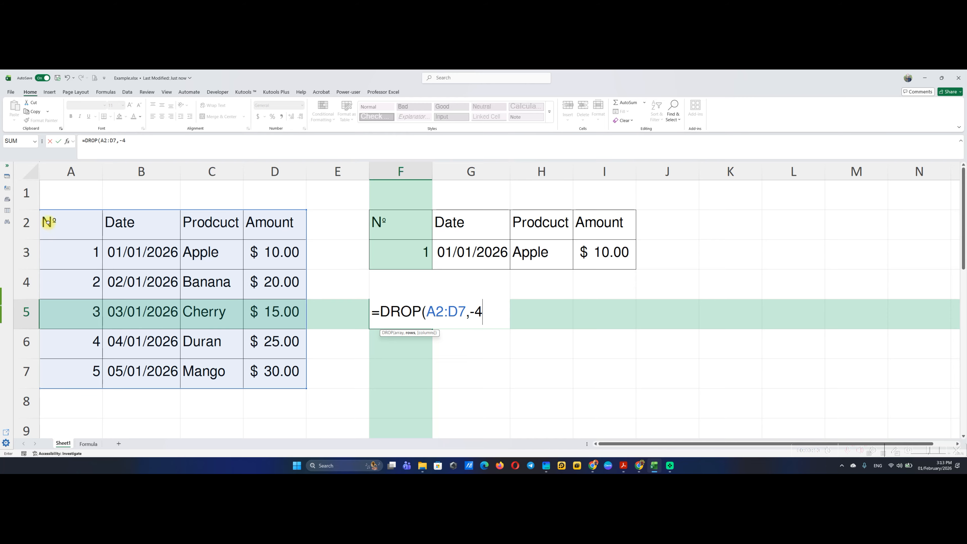
key(BackSpace)
key(BackSpace)
text(2)
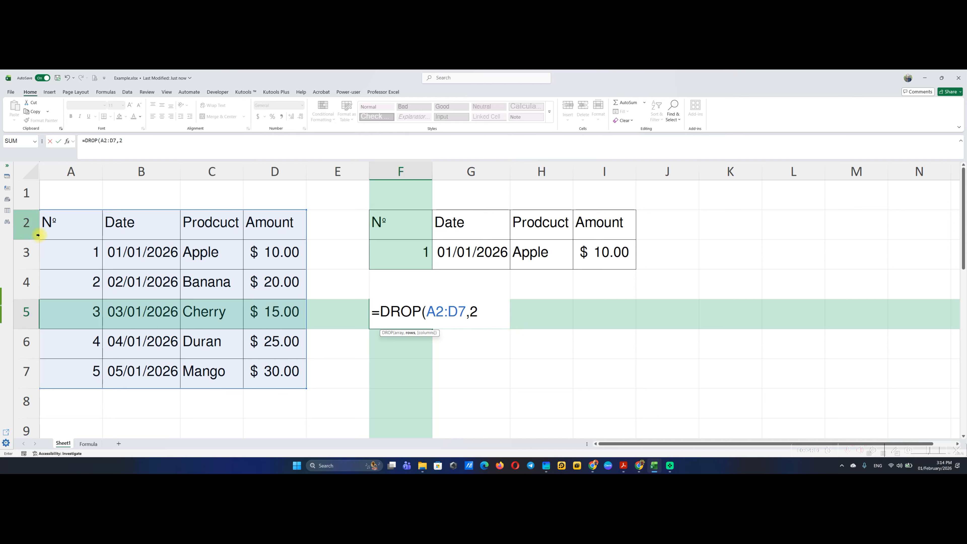
text())
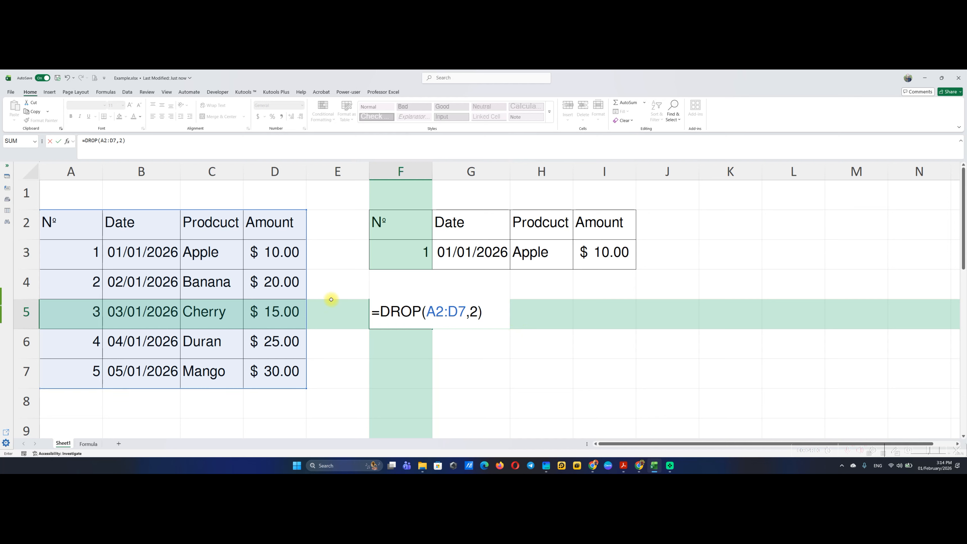
key(Return)
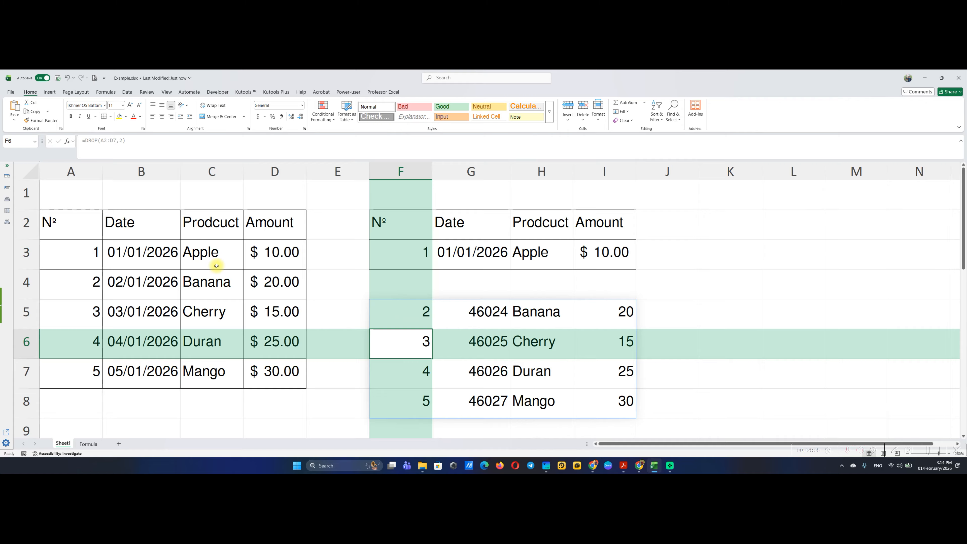
- Compare the DROP result starting in F5 with rows 2 and 3 and the first two columns of the source table
click(27, 221)
drag(36, 247, 36, 252)
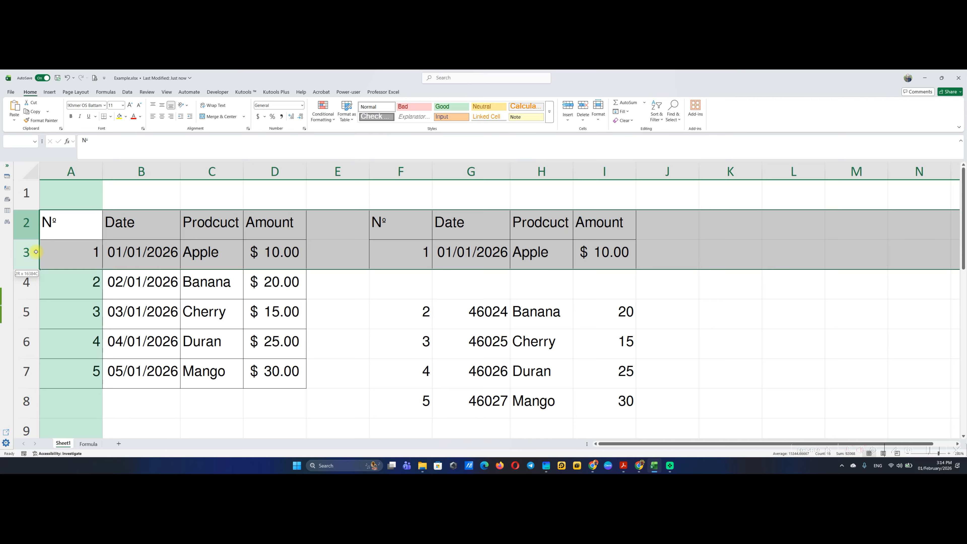
drag(35, 252, 36, 252)
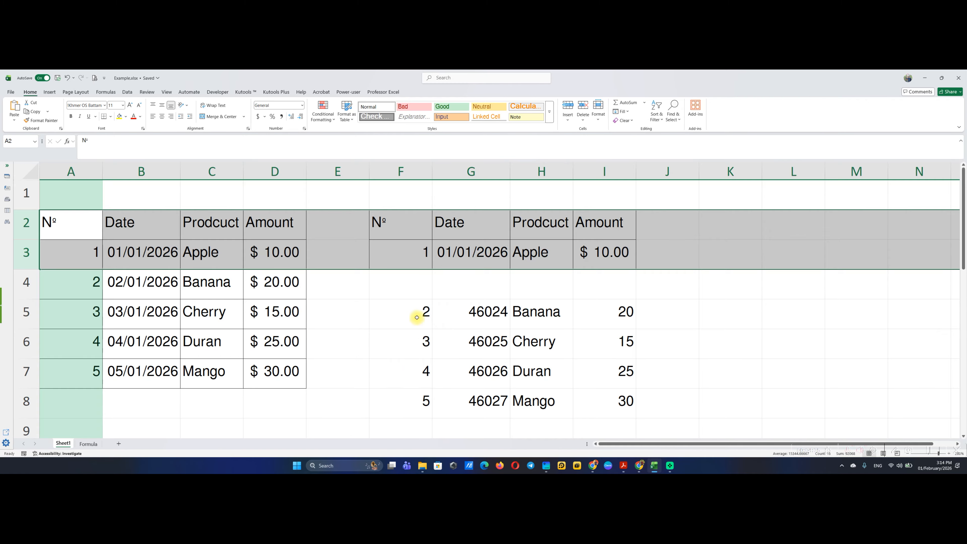
click(414, 317)
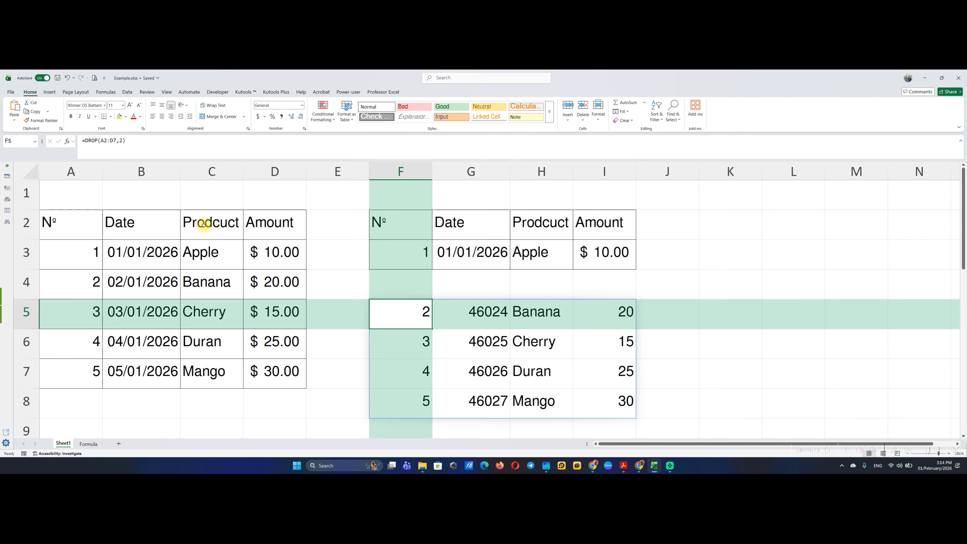
click(88, 171)
drag(88, 171, 142, 174)
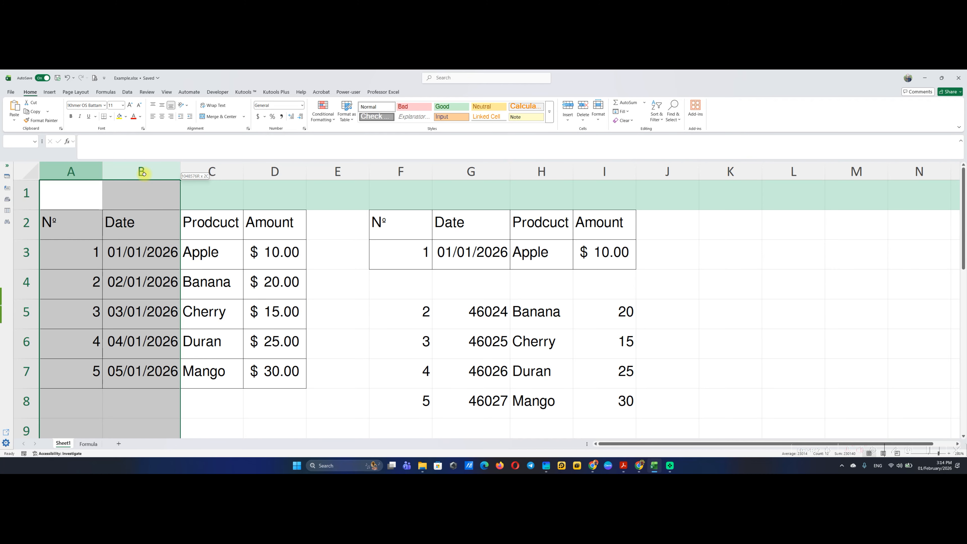
click(415, 323)
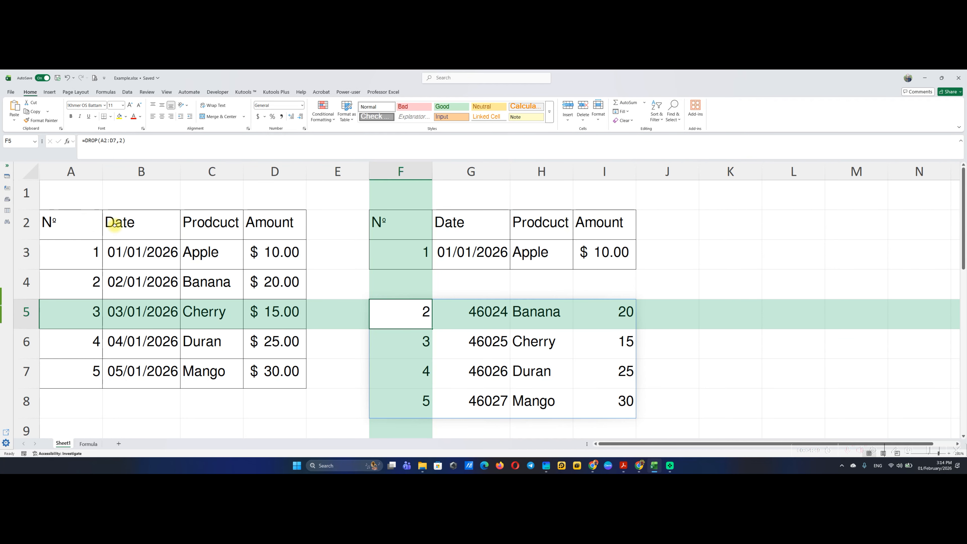
drag(87, 221, 136, 376)
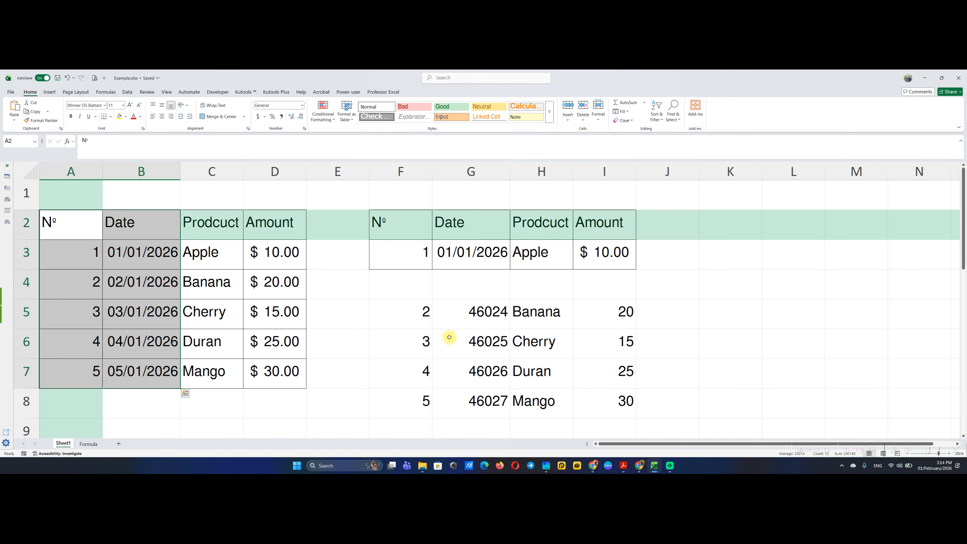
- Replace the formula in F5 with =DROP(A2:D7,,-2) to drop the last two columns of the source table
click(420, 319)
key(Delete)
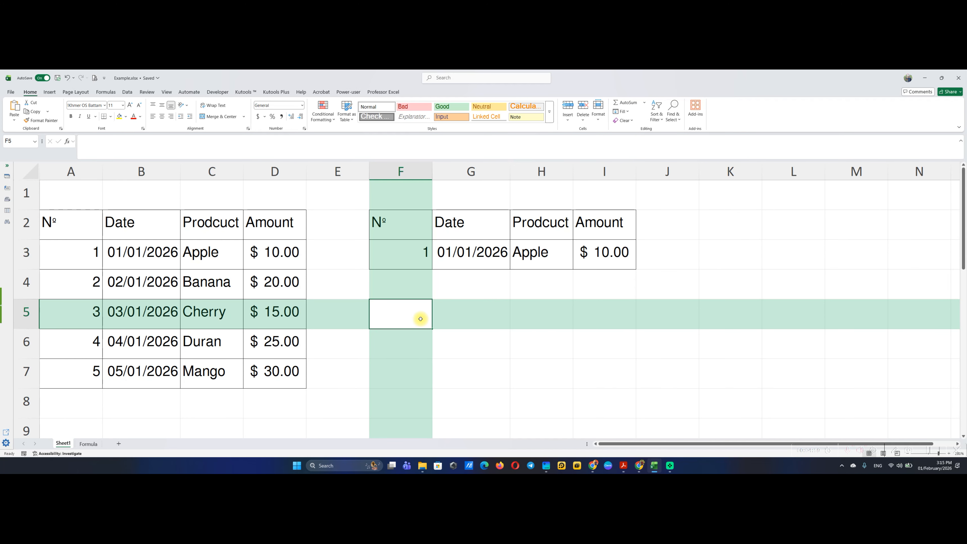
text(=dr)
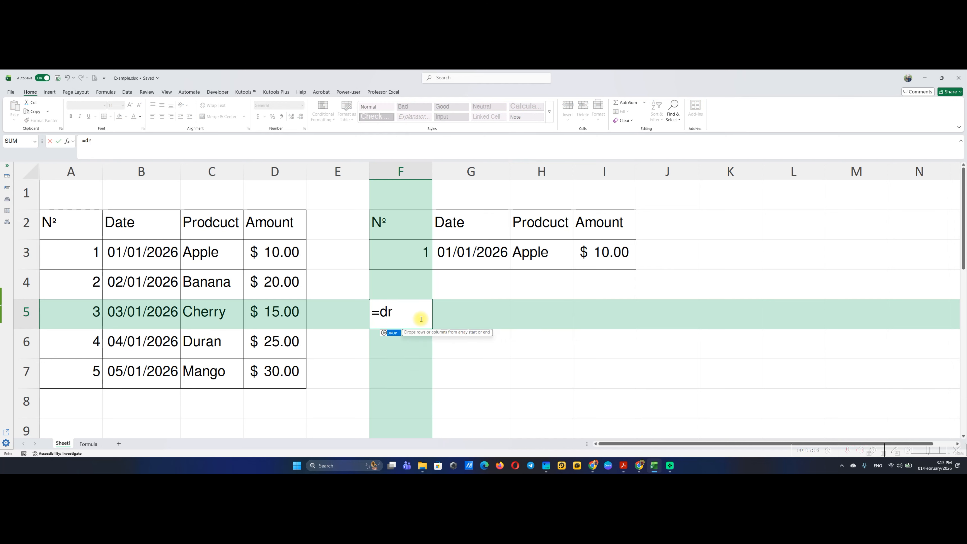
key(Tab)
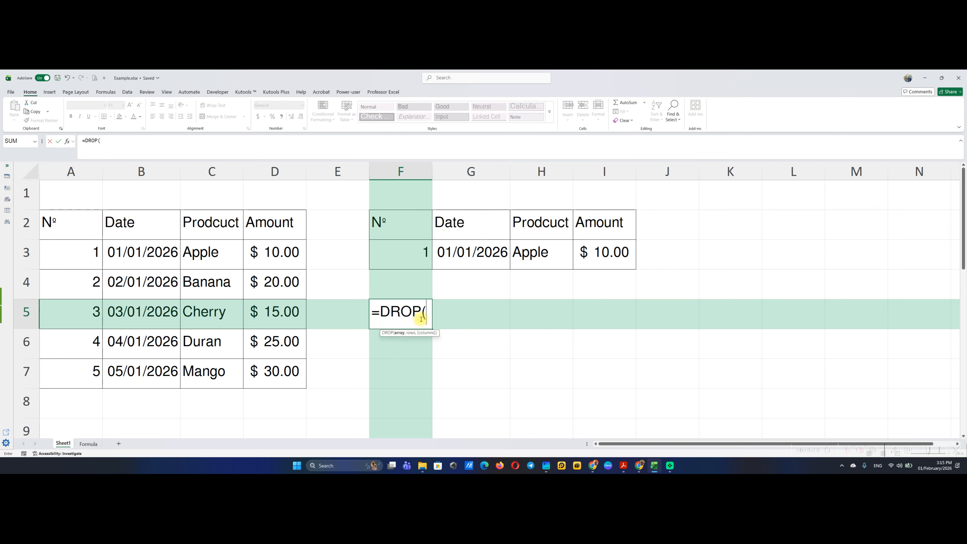
drag(63, 221, 271, 363)
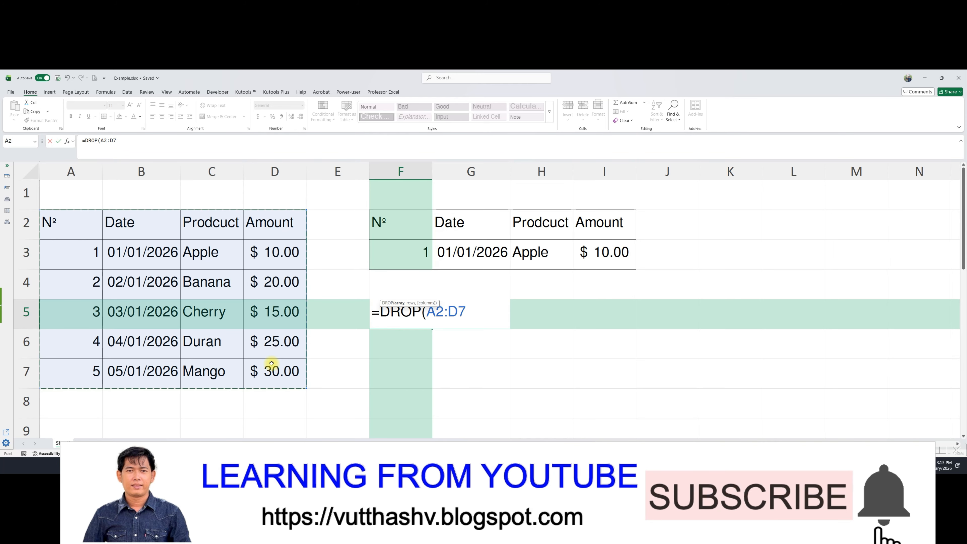
text(,)
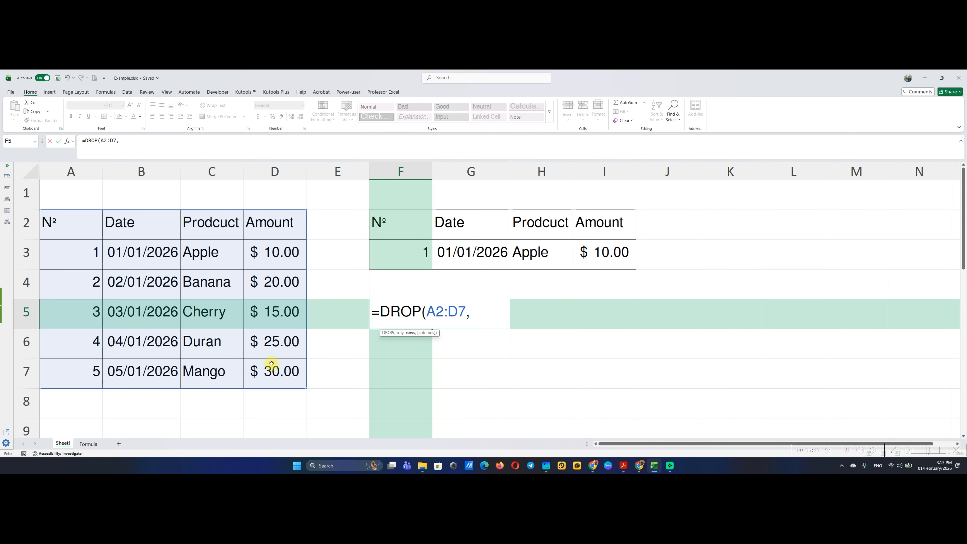
text(,)
text(2)
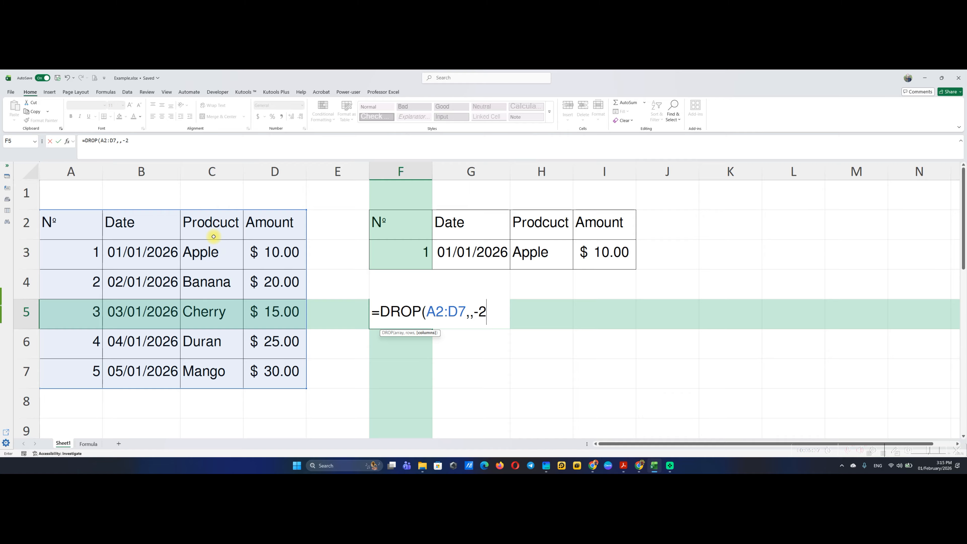
text())
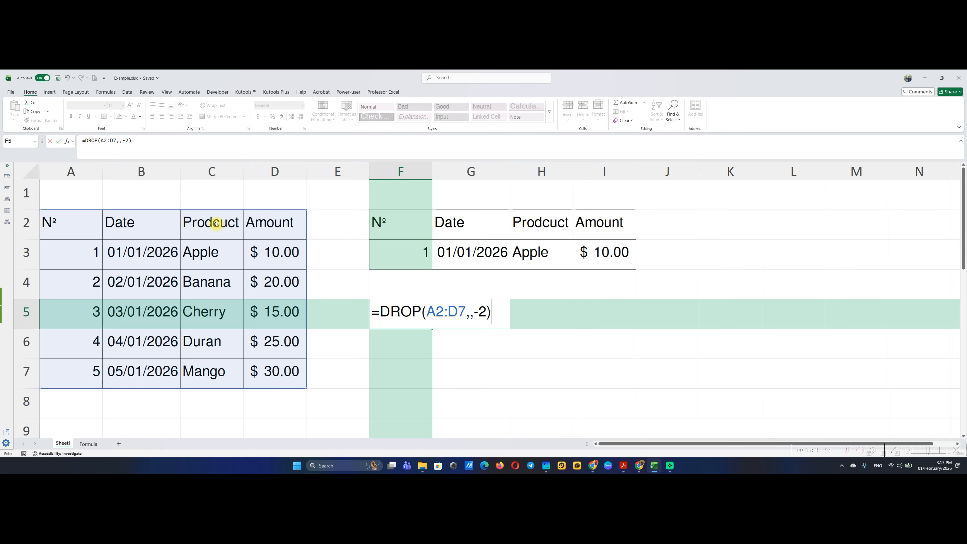
key(Return)
- Apply a date number format to the Date values in G6:G10
scroll(574, 364, down, 1)
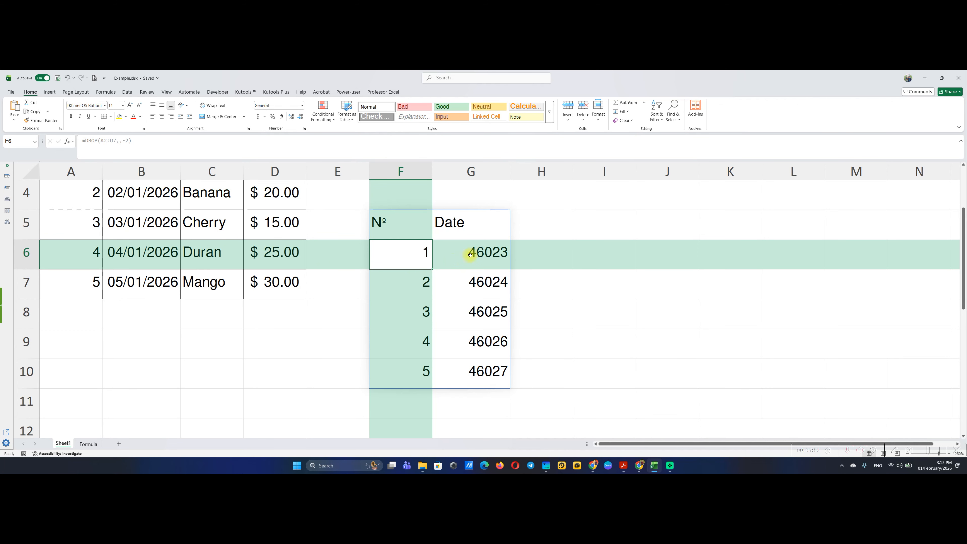
drag(471, 254, 470, 373)
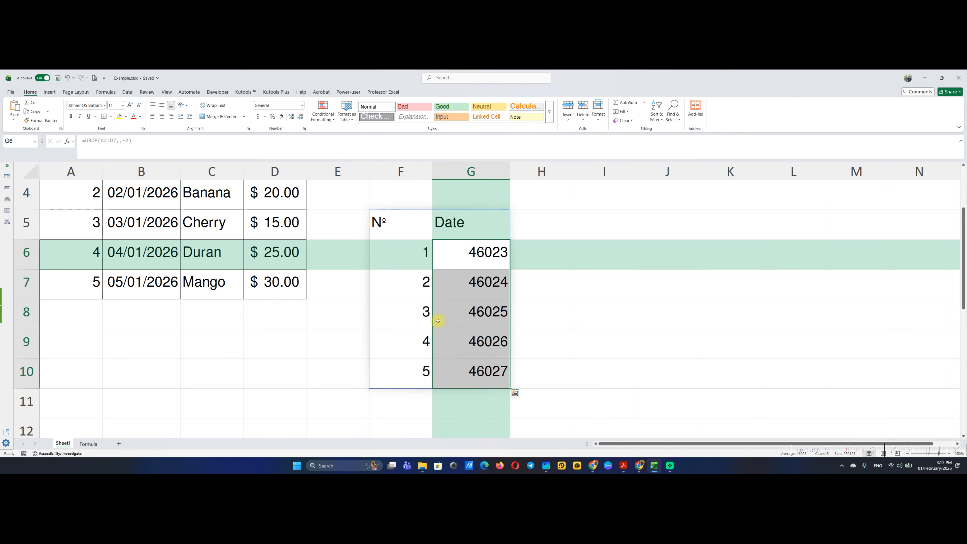
click(302, 105)
click(294, 188)
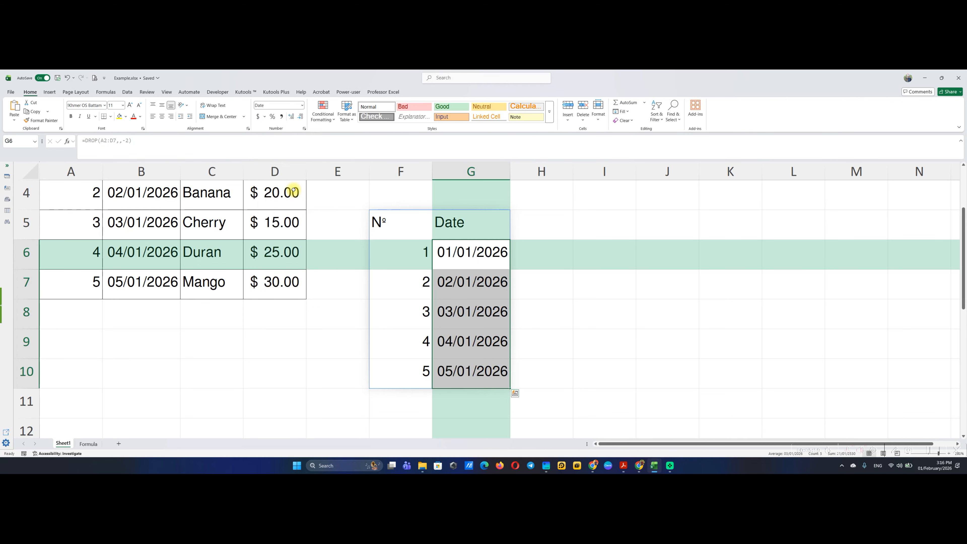
- Edit the formula in F5 to =DROP(A2:D7,-3,-2) to drop the last three rows and last two columns of the source table
scroll(364, 359, up, 1)
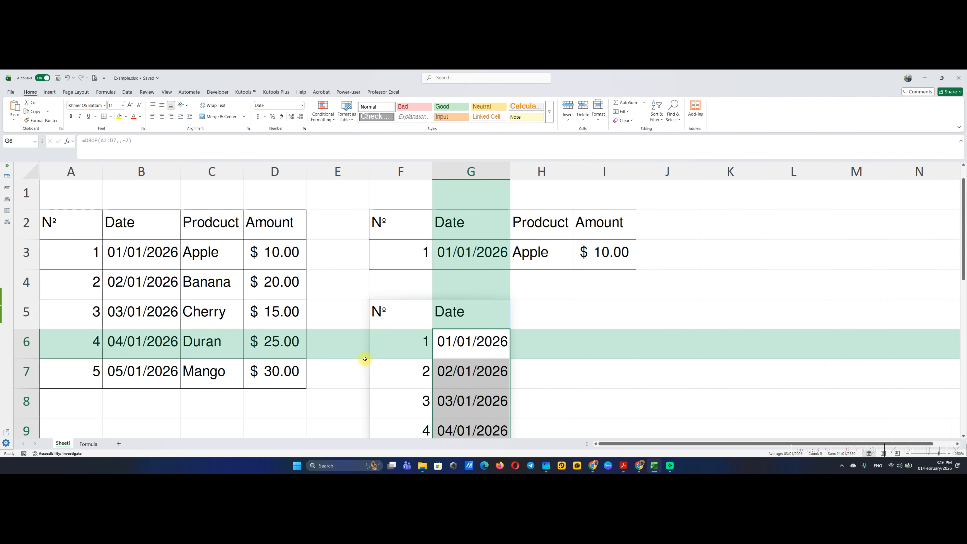
scroll(365, 359, down, 1)
scroll(365, 358, up, 1)
scroll(365, 359, down, 1)
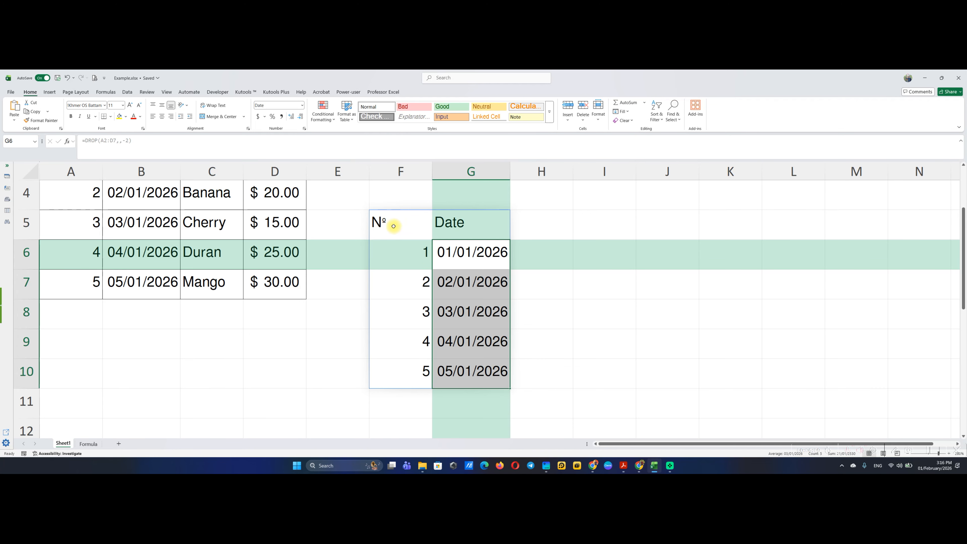
drag(395, 222, 450, 281)
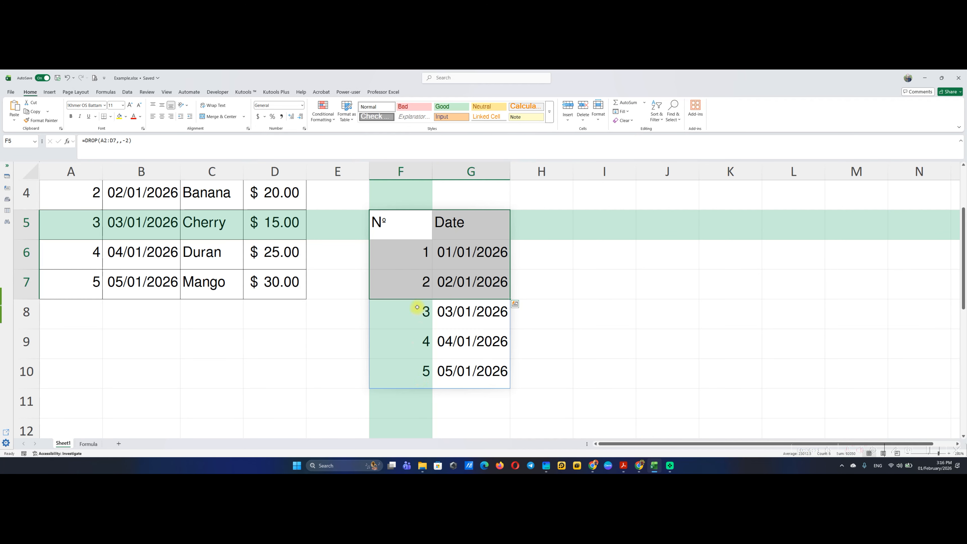
double_click(417, 230)
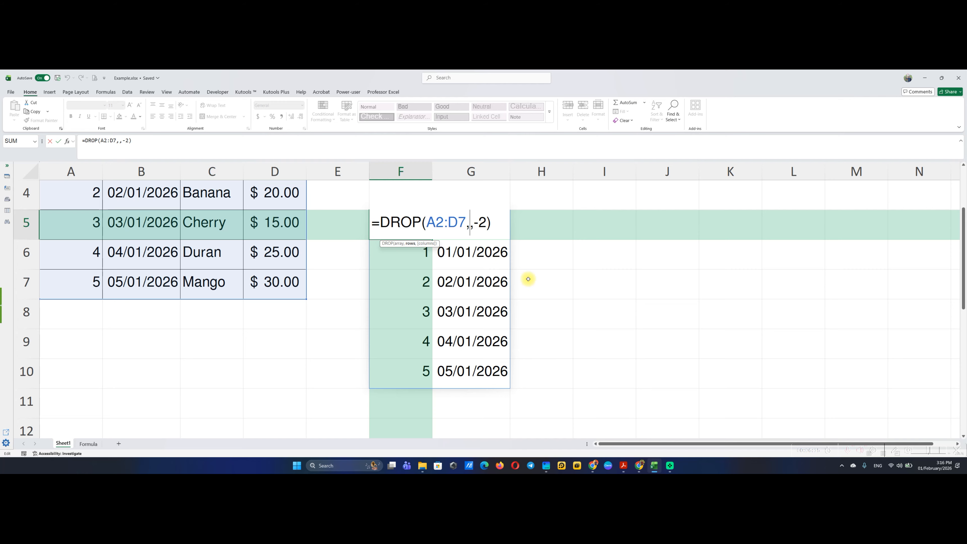
text(-3)
key(Return)
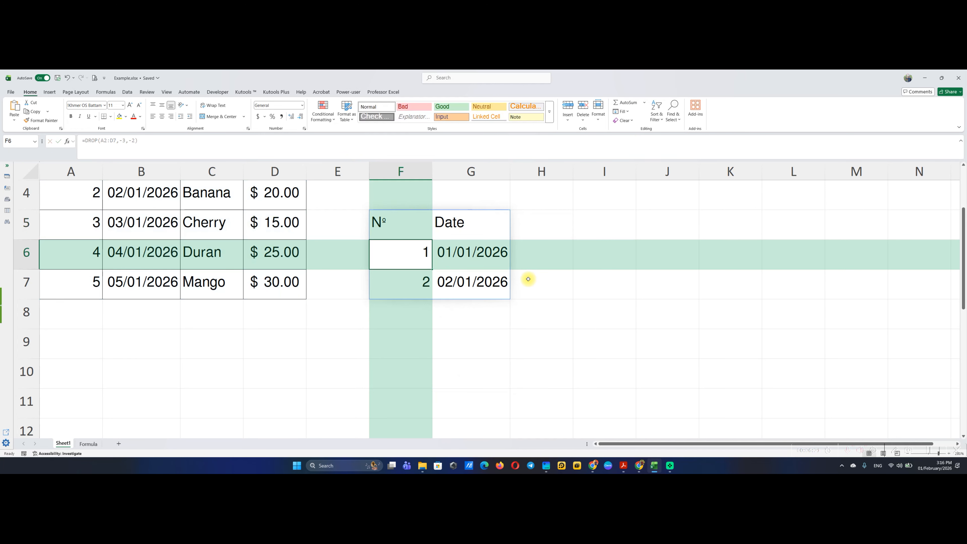
- Compare the DROP result in F5:G7 with the full source table in A2:D7
scroll(541, 289, up, 1)
mouse_move(388, 322)
mouse_down()
mouse_move(442, 335)
mouse_move(447, 372)
mouse_move(457, 370)
mouse_up()
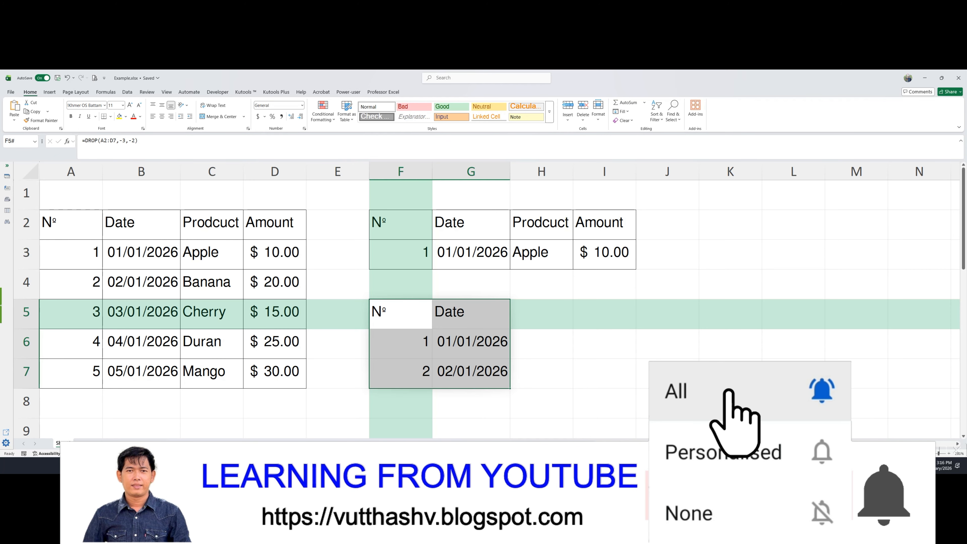
drag(90, 235, 271, 374)
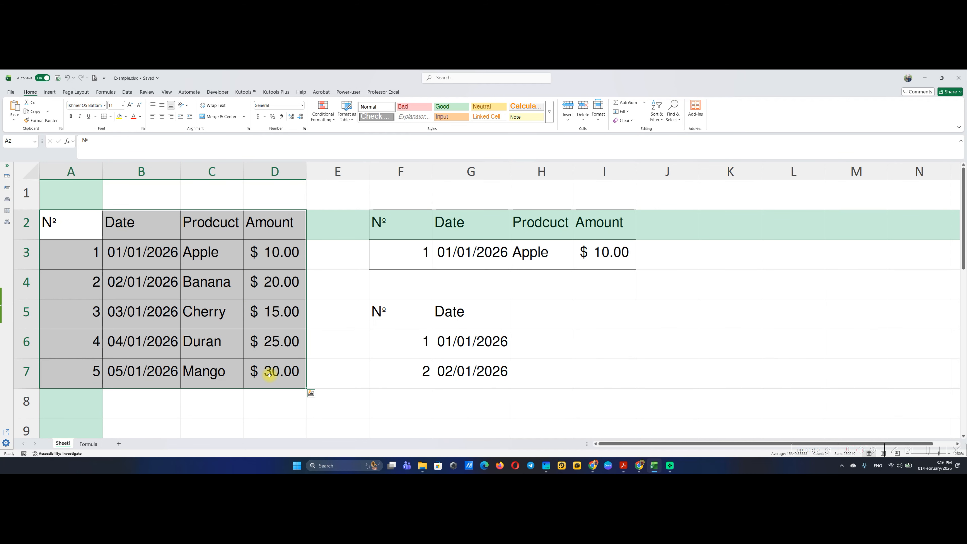